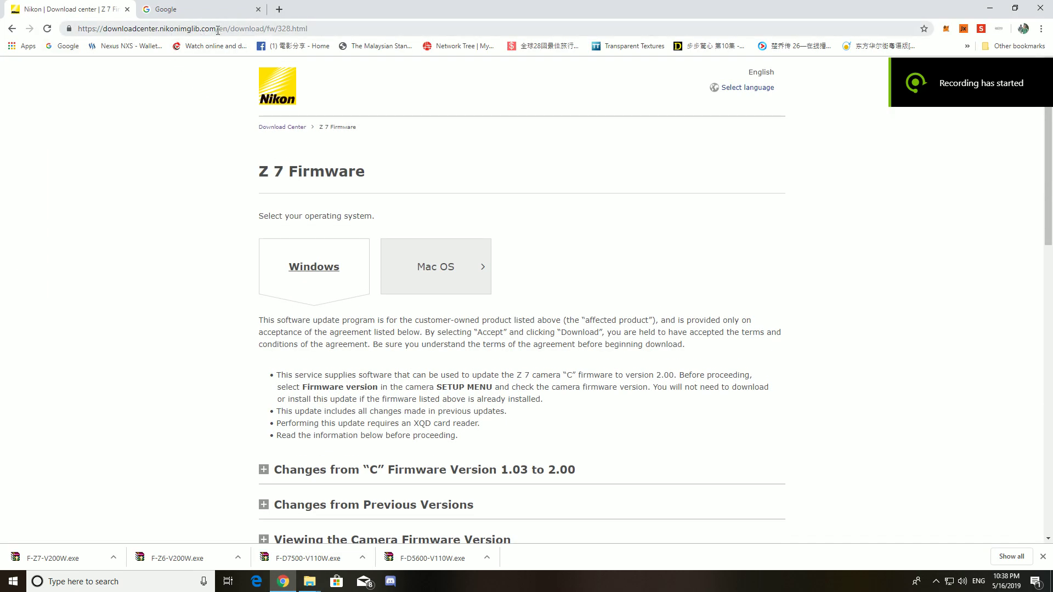
- Strip the Z 7 Firmware path from the web address to load the Download Center home page
drag(218, 30, 466, 32)
key(BackSpace)
key(Return)
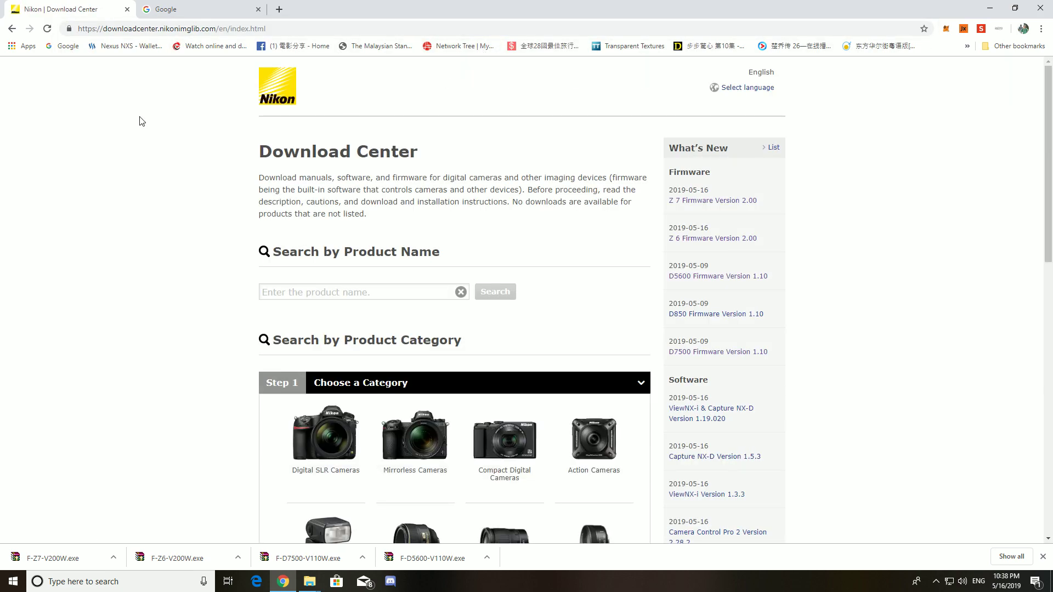
scroll(145, 122, down, 4)
scroll(146, 123, up, 4)
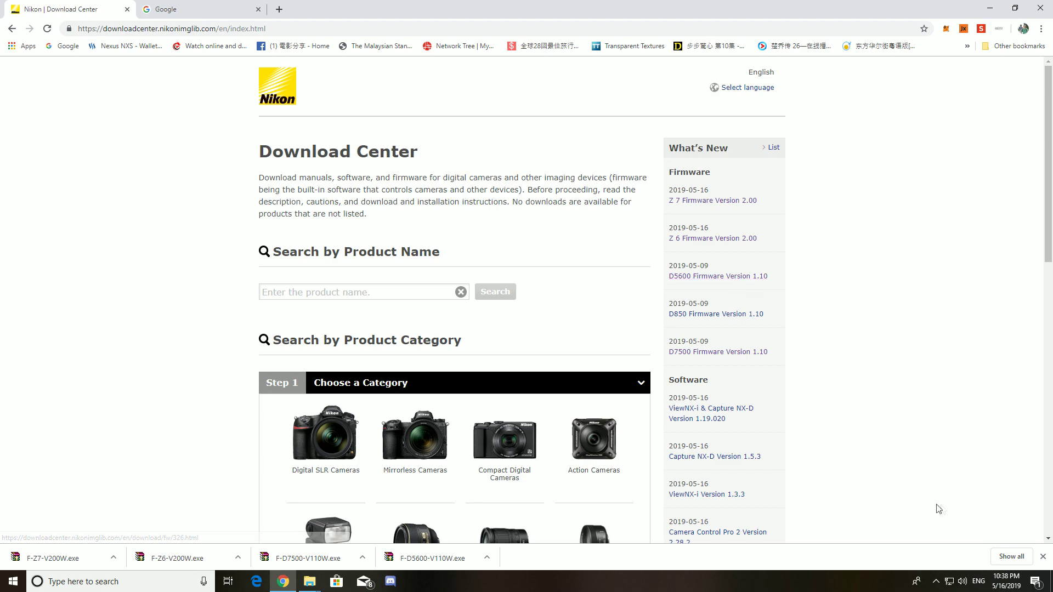
- Close the recent downloads bar and look over the home page's What's New list
click(1043, 557)
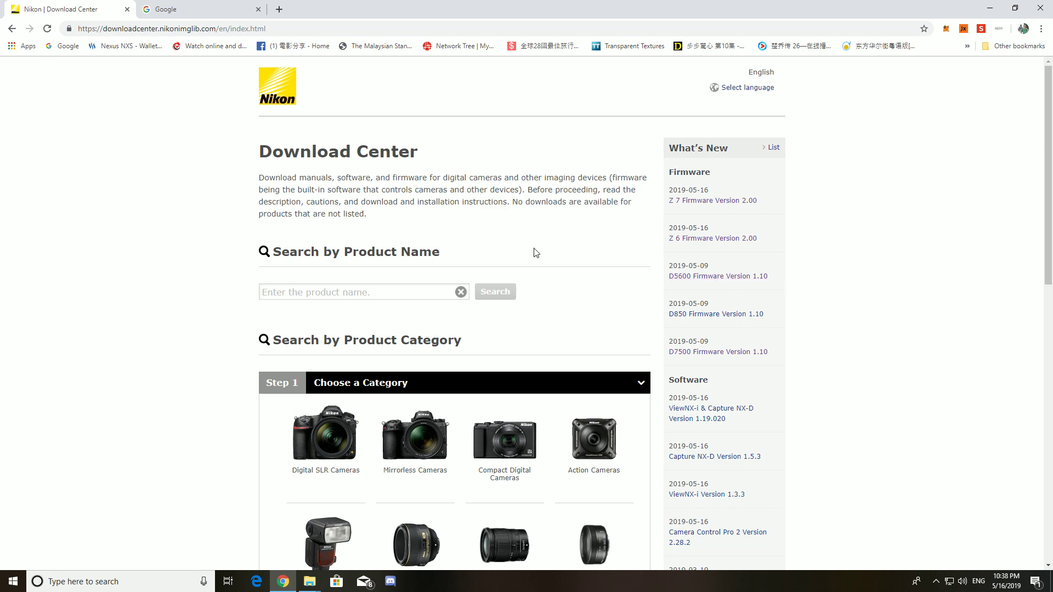
click(291, 28)
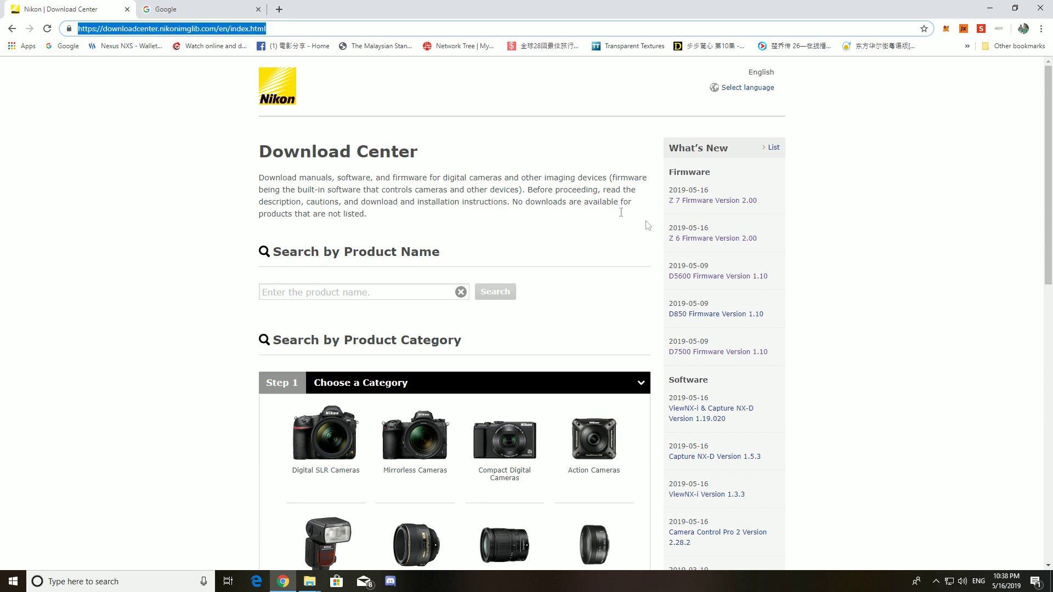
click(823, 308)
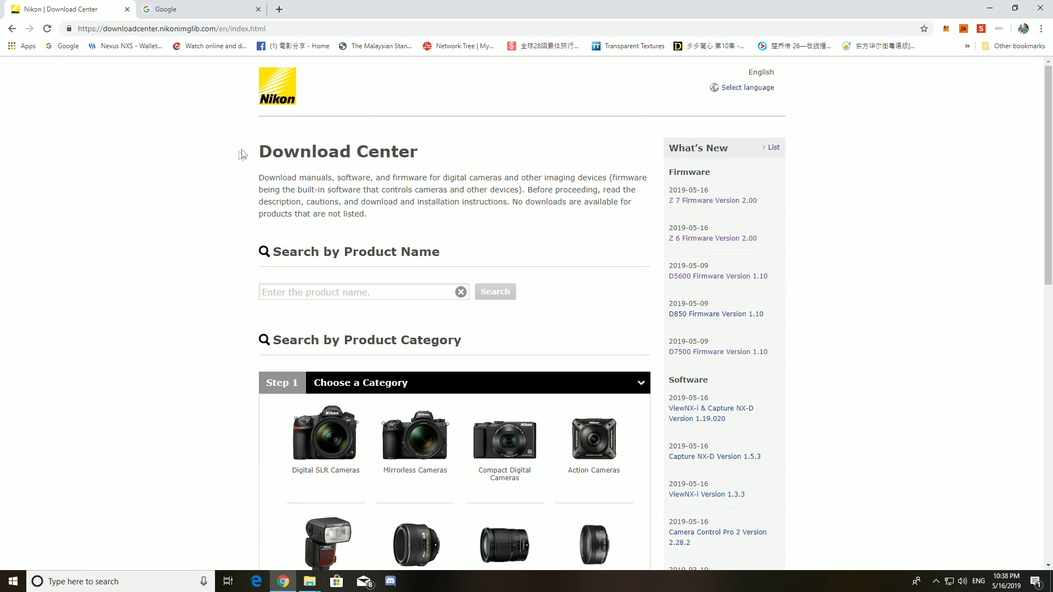
drag(242, 154, 479, 162)
click(459, 160)
scroll(850, 369, down, 1)
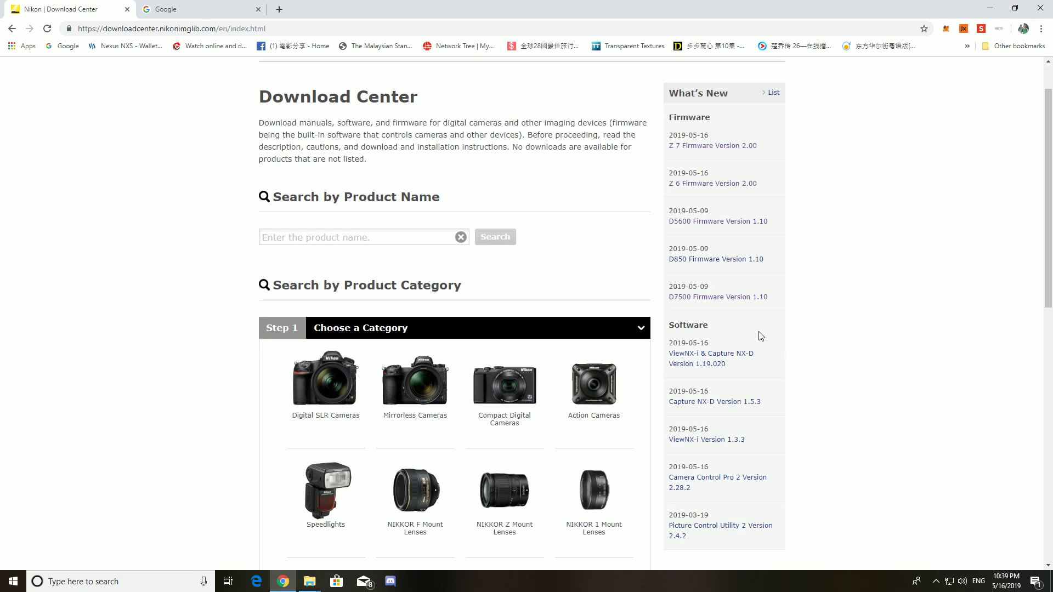
scroll(778, 338, up, 1)
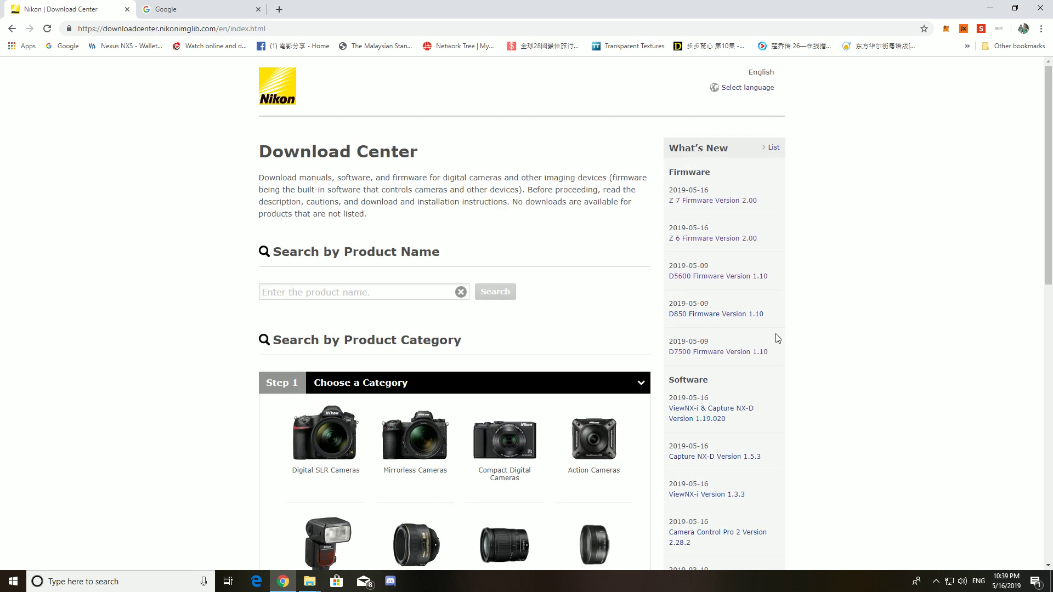
- Open the D5600 Firmware Version 1.10 page from the What's New list
click(730, 277)
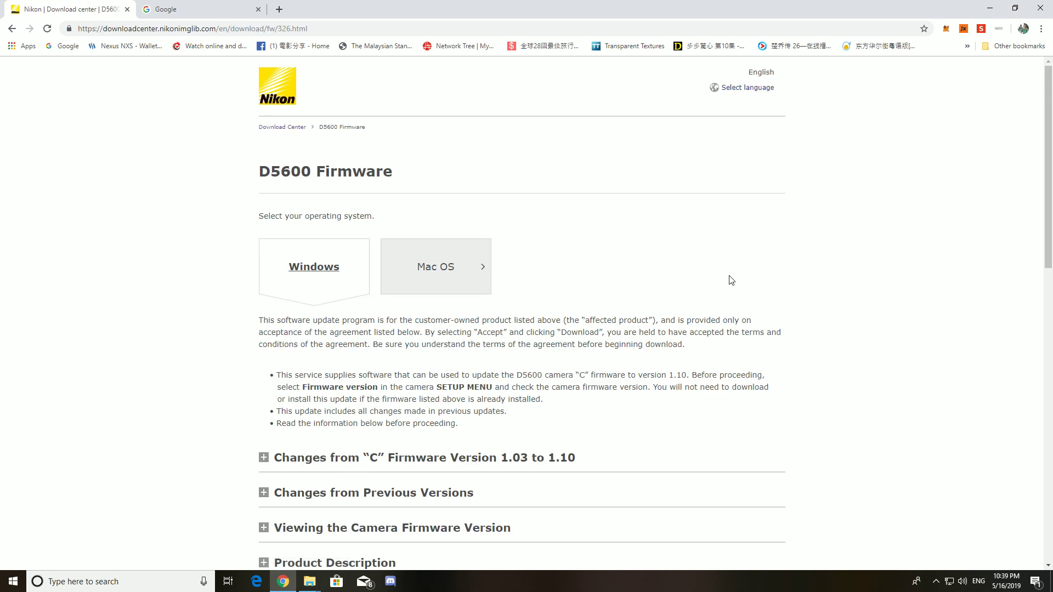
scroll(734, 278, down, 2)
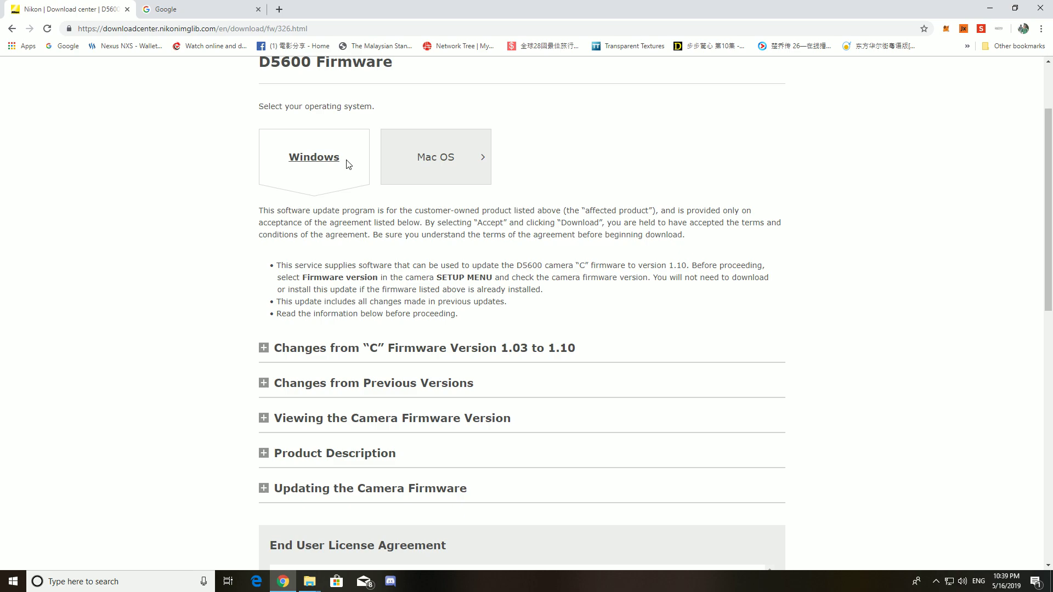
scroll(516, 170, down, 2)
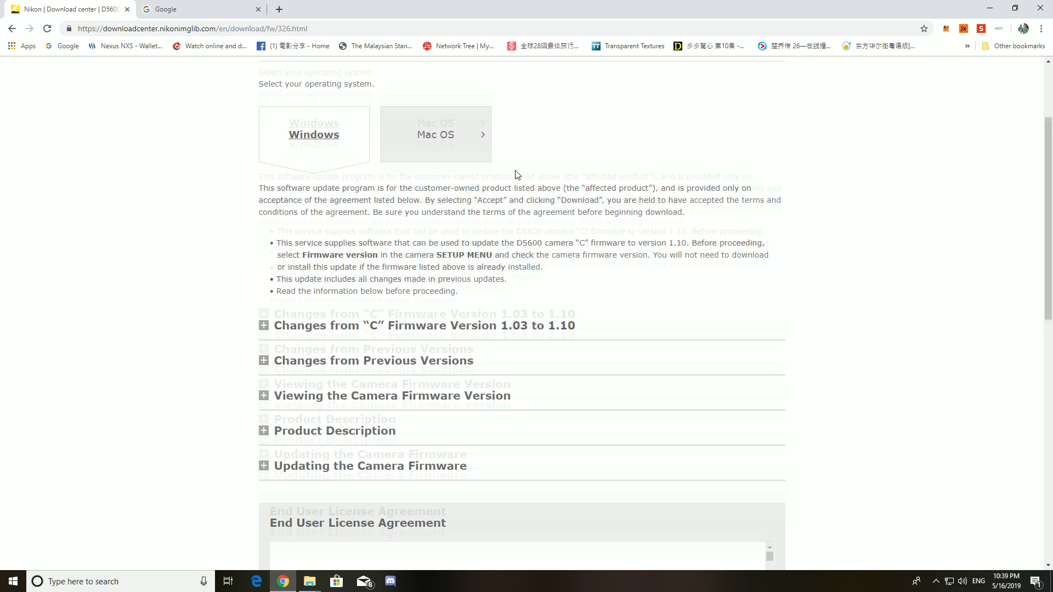
scroll(516, 167, up, 1)
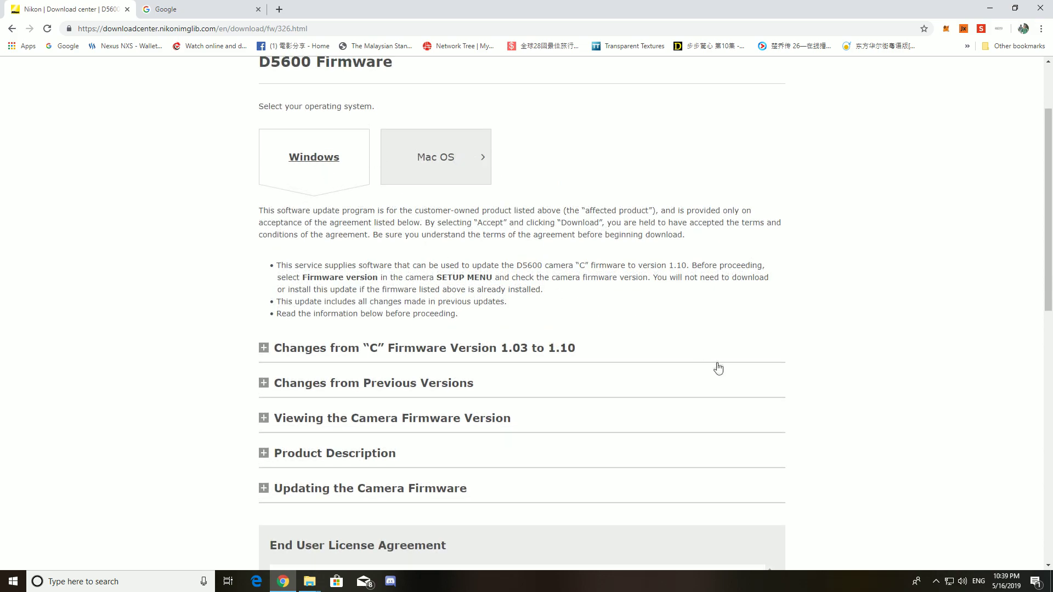
scroll(542, 306, down, 6)
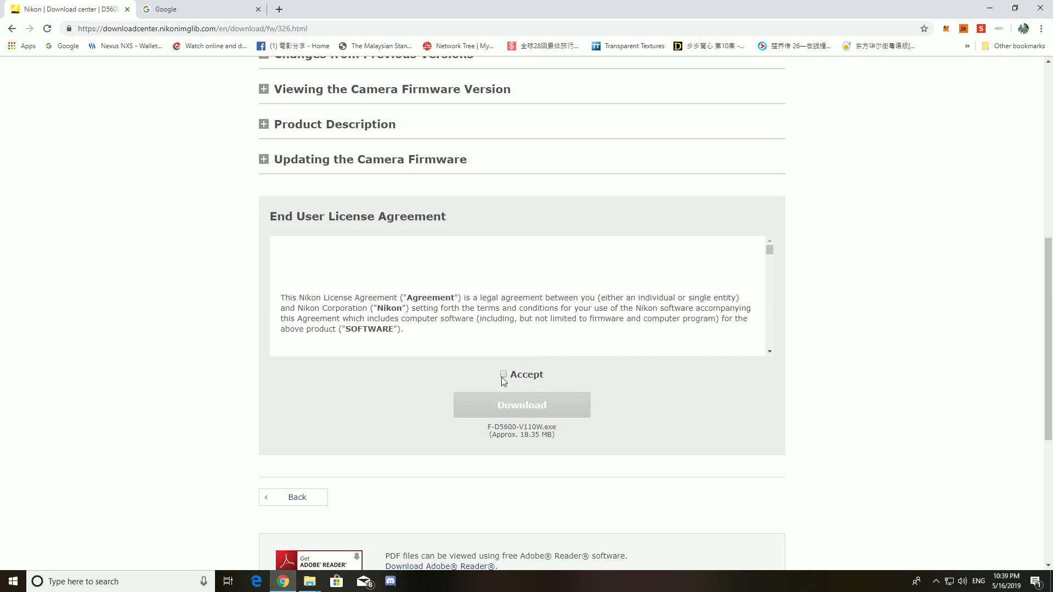
- Accept the licence agreement and download the F-D5600-V110W.exe installer (about 18.35 MB)
click(502, 375)
scroll(535, 319, down, 3)
scroll(535, 320, up, 3)
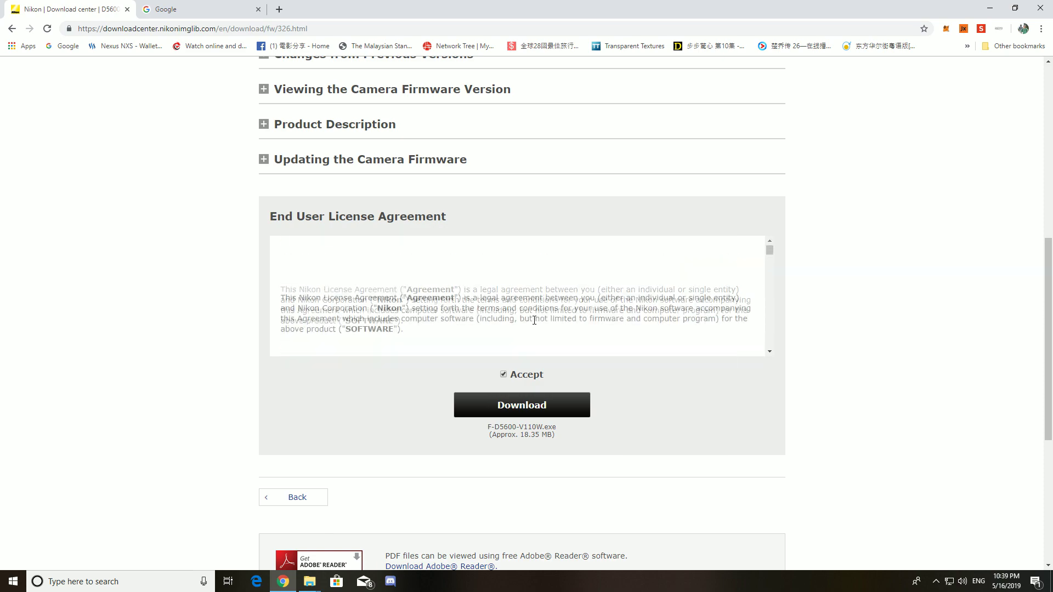
click(529, 409)
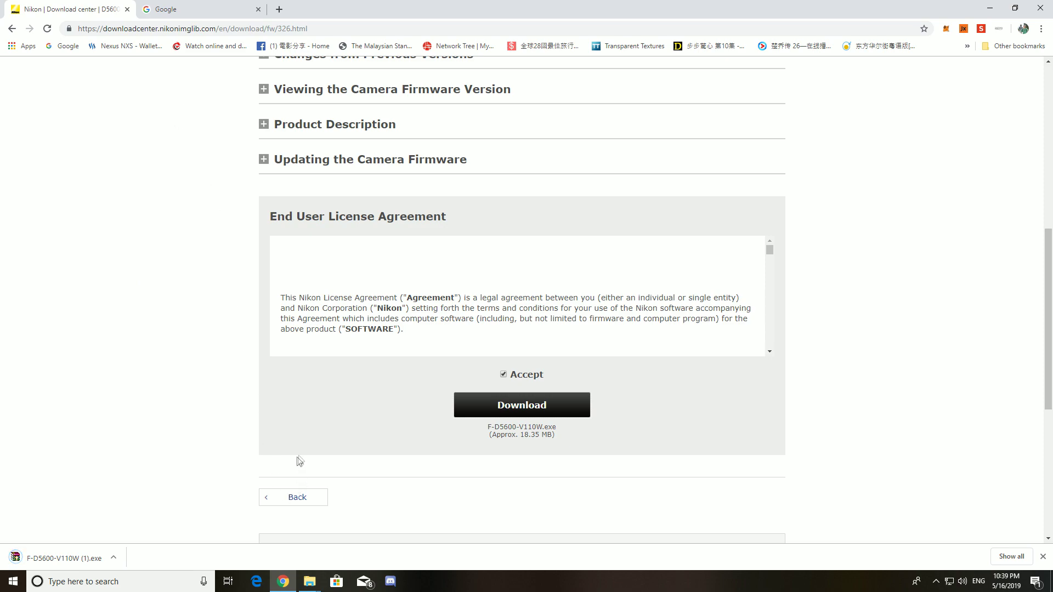
click(311, 584)
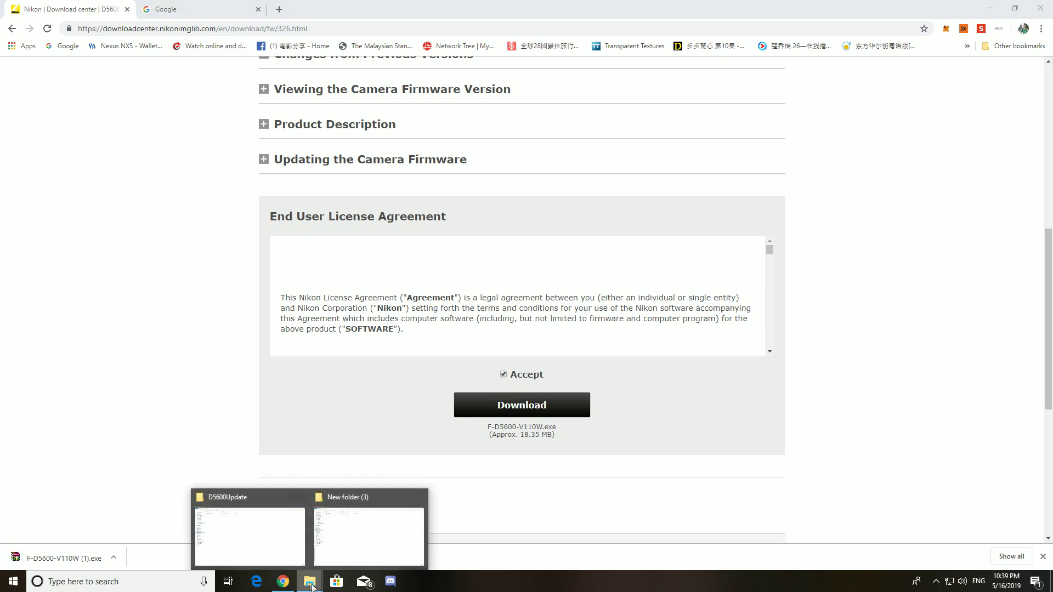
- Go up to the Downloads\Nikon folder and permanently delete the old D5600Update folder
click(268, 550)
click(168, 34)
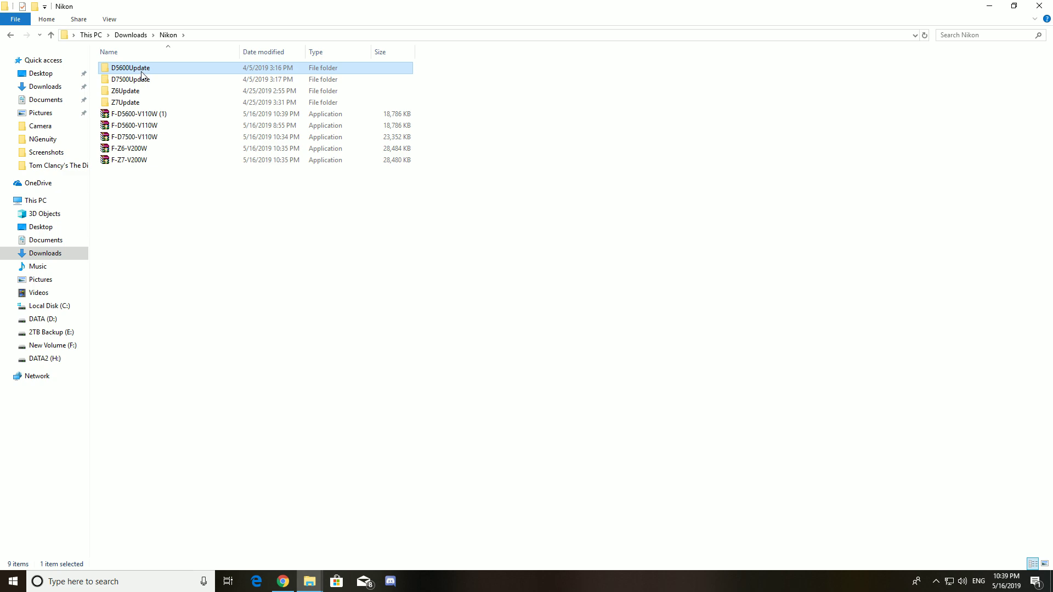
key(shift+Delete)
key(Return)
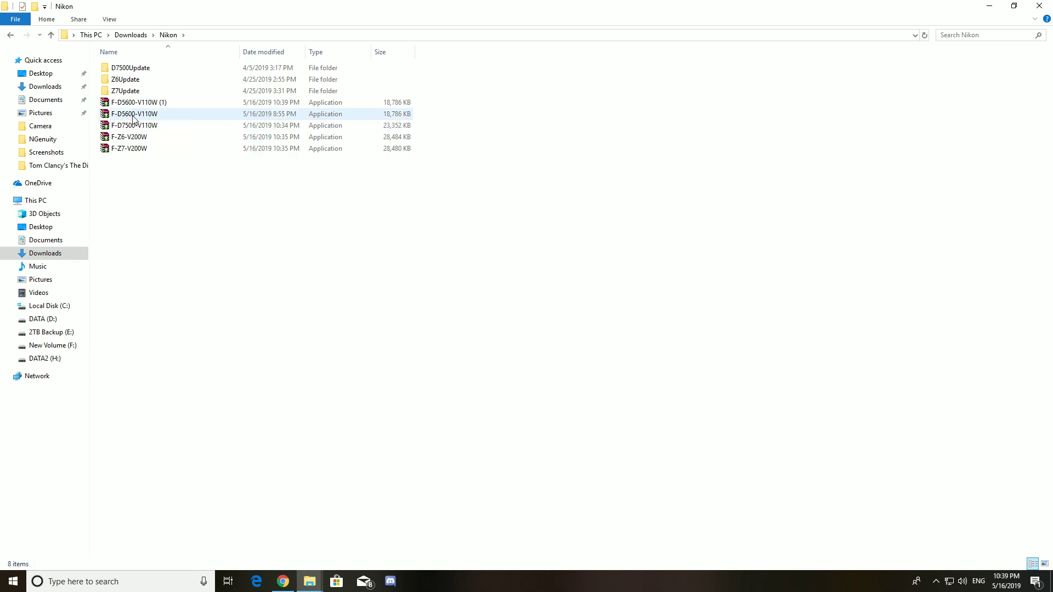
- Check the F-D5600-V110W installer and D5600Update folder in Nikon, then clear the selection
click(153, 119)
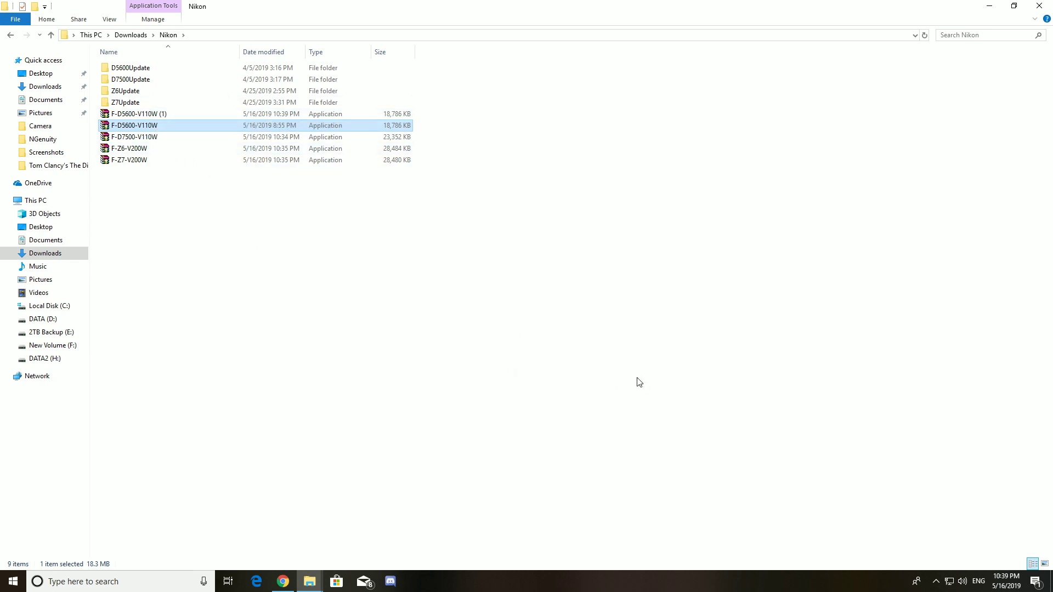
click(160, 70)
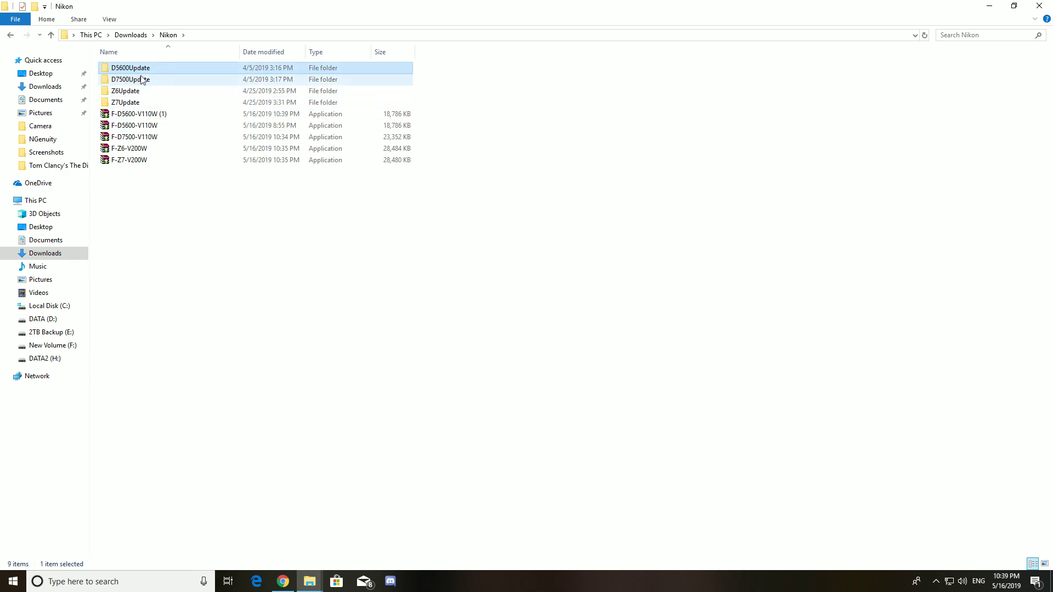
click(201, 197)
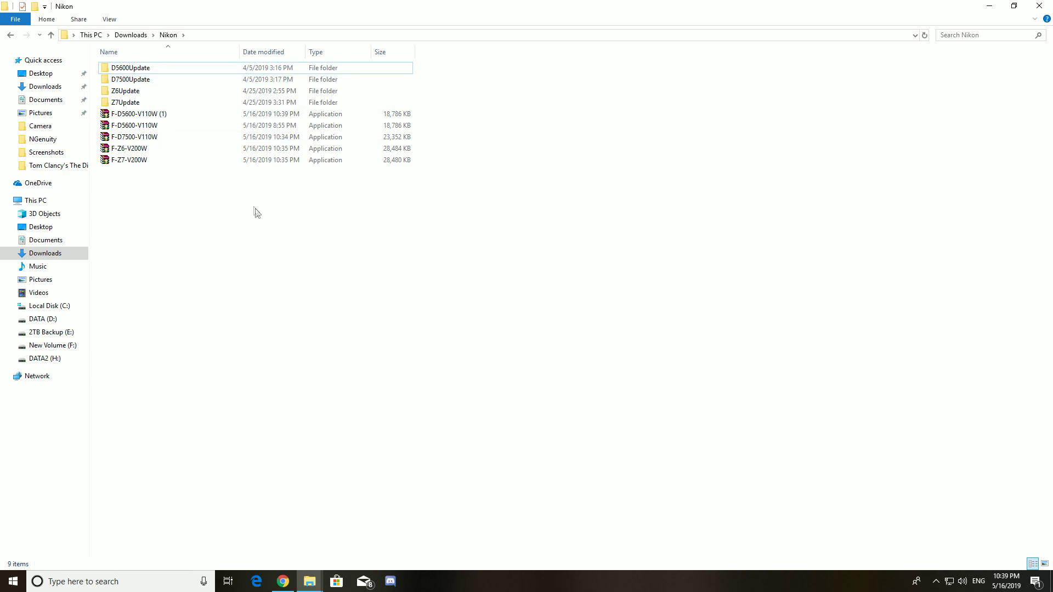
- Open the D5600Update folder and copy the D5600_0110.bin firmware file (22,593 KB)
double_click(134, 69)
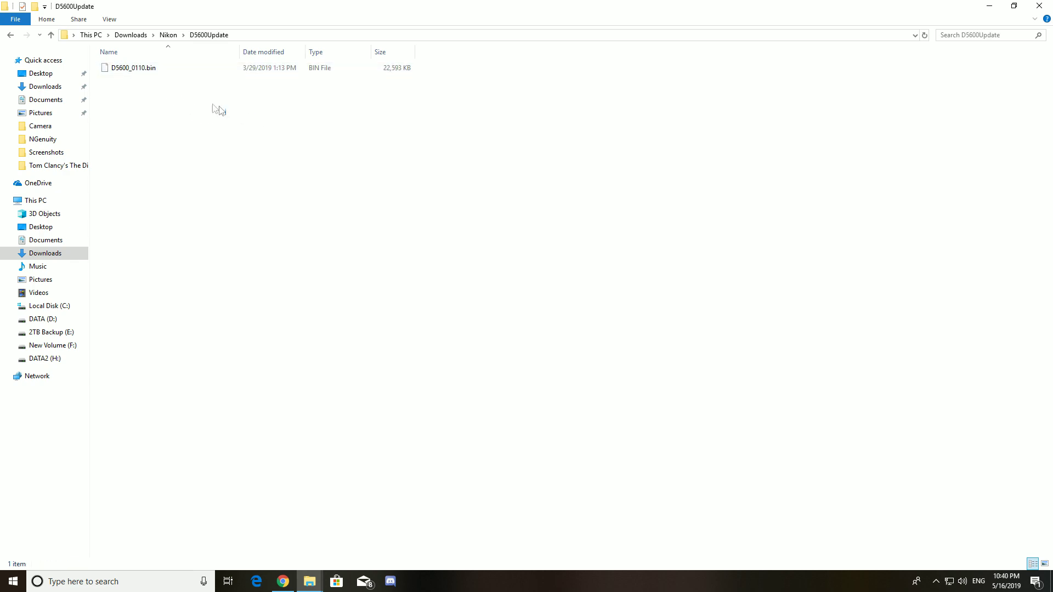
drag(226, 116, 129, 97)
mouse_move(302, 130)
mouse_down()
mouse_move(116, 55)
mouse_move(127, 79)
mouse_move(302, 126)
mouse_up()
drag(399, 116, 98, 66)
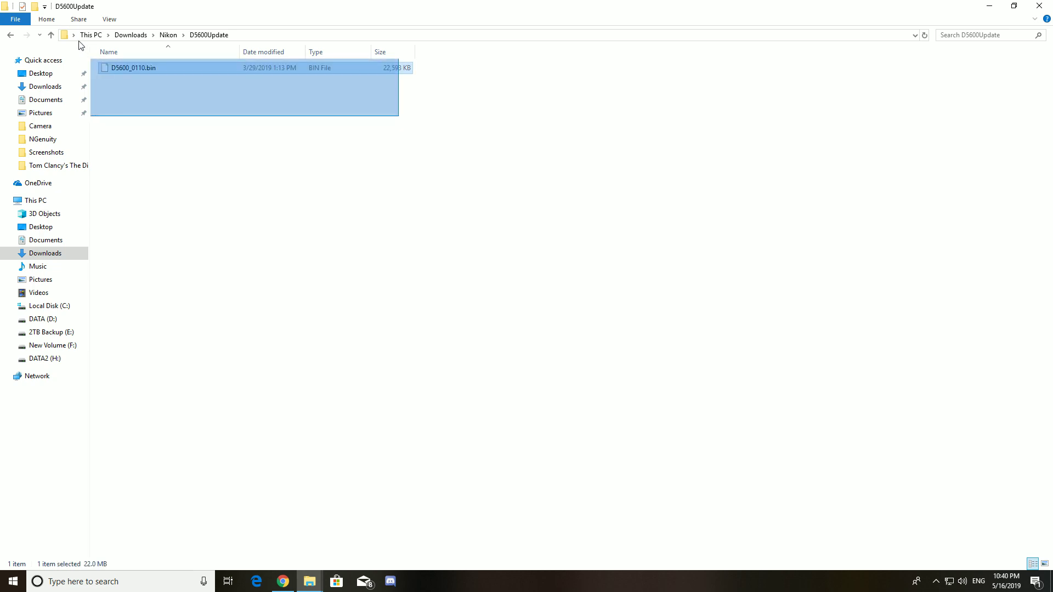
drag(233, 117, 92, 53)
right_click(141, 69)
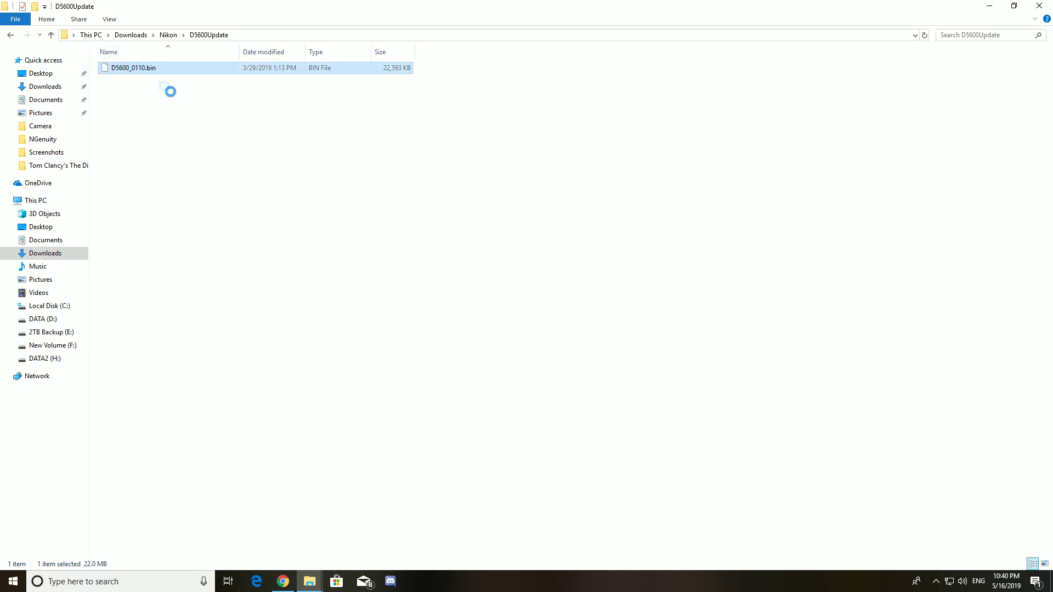
click(459, 386)
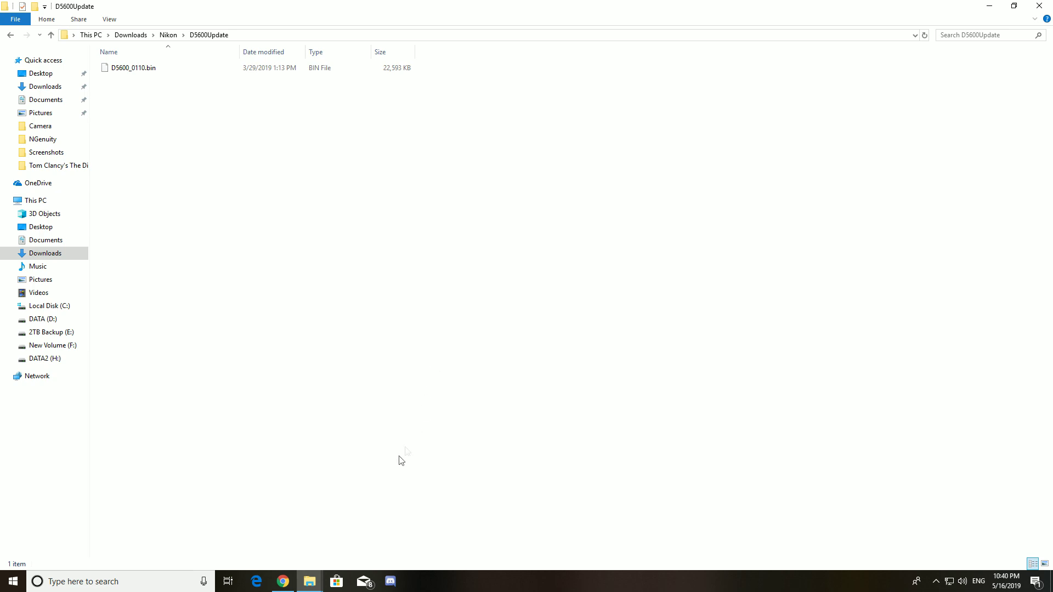
- Paste D5600_0110.bin into Desktop\New folder (3), then close that window
mouse_move(321, 581)
click(335, 502)
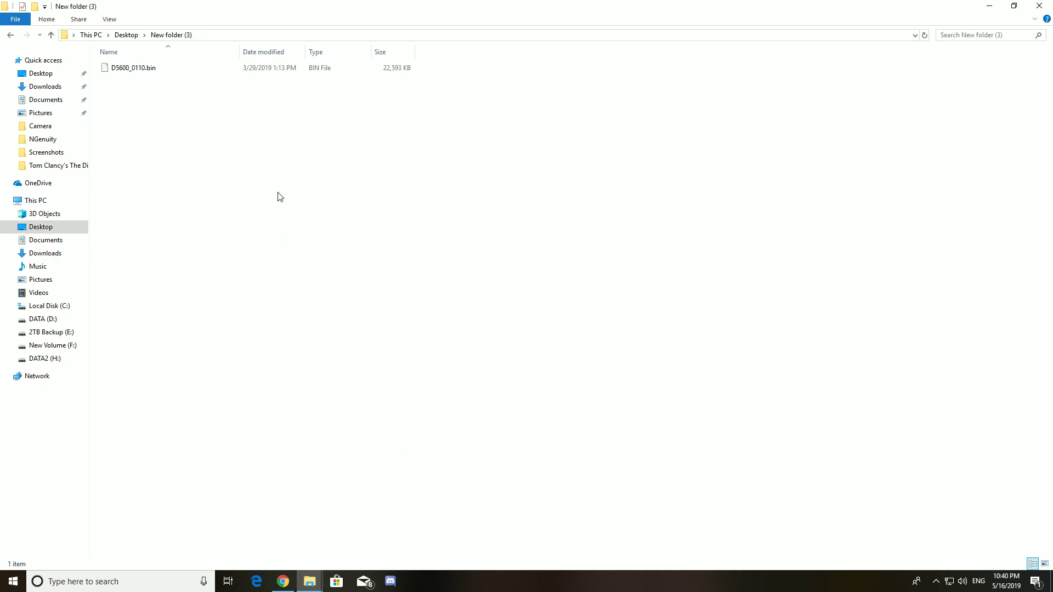
drag(244, 178, 126, 101)
right_click(195, 141)
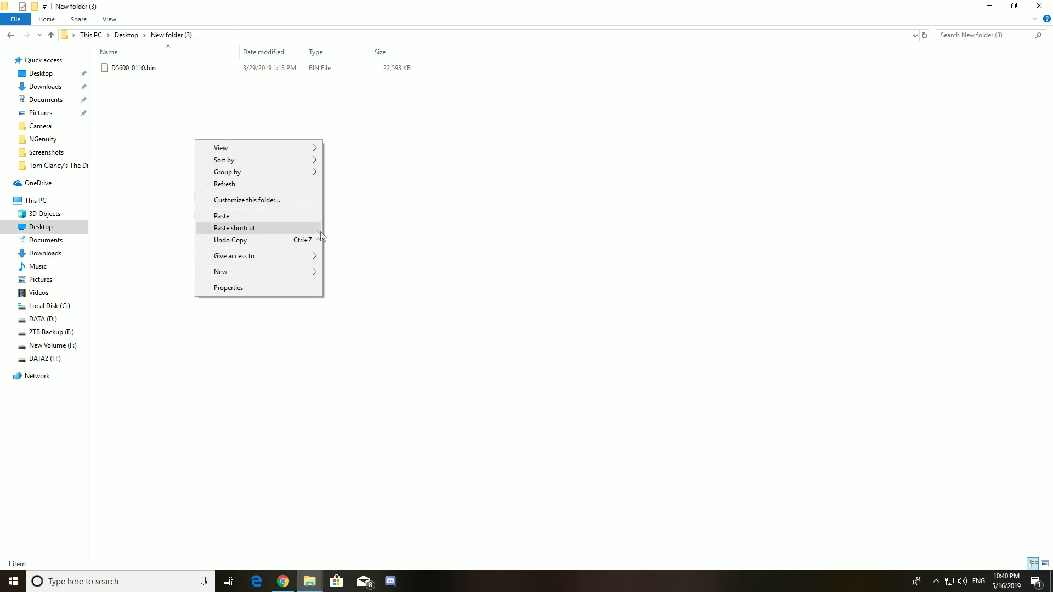
click(322, 229)
right_click(264, 177)
click(497, 223)
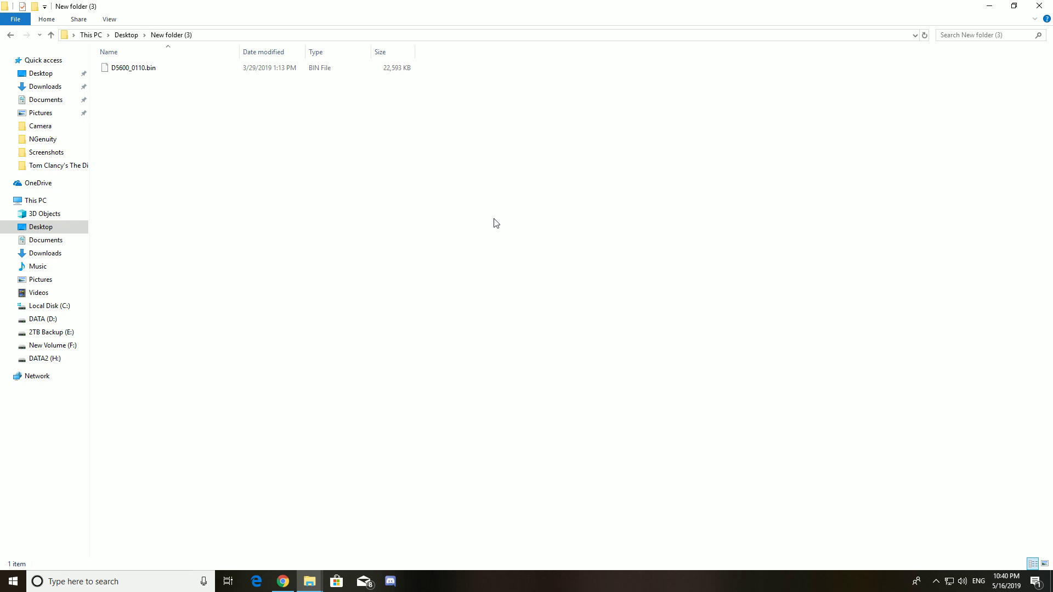
mouse_move(229, 127)
mouse_down()
mouse_move(208, 119)
mouse_move(253, 153)
mouse_up()
click(1039, 5)
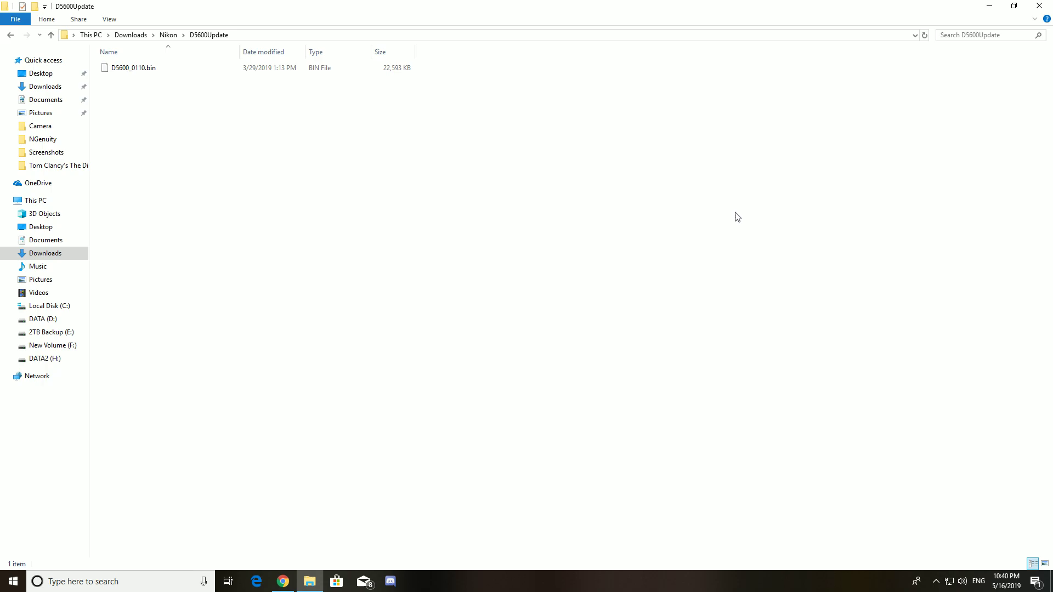